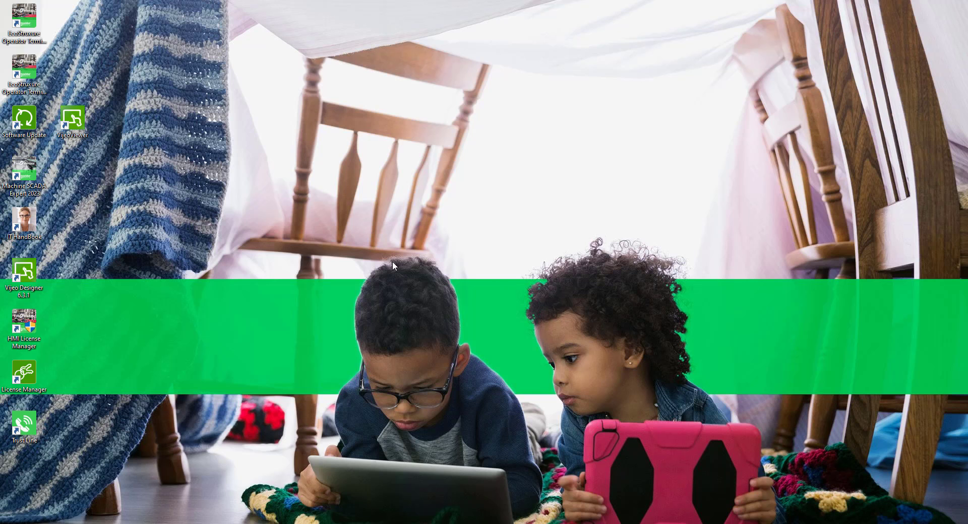
# Step: Launch VijeoViewer and name a new target 'HMIGTO6310 VJD V6.3 SP1'
pyautogui.click(73, 123)
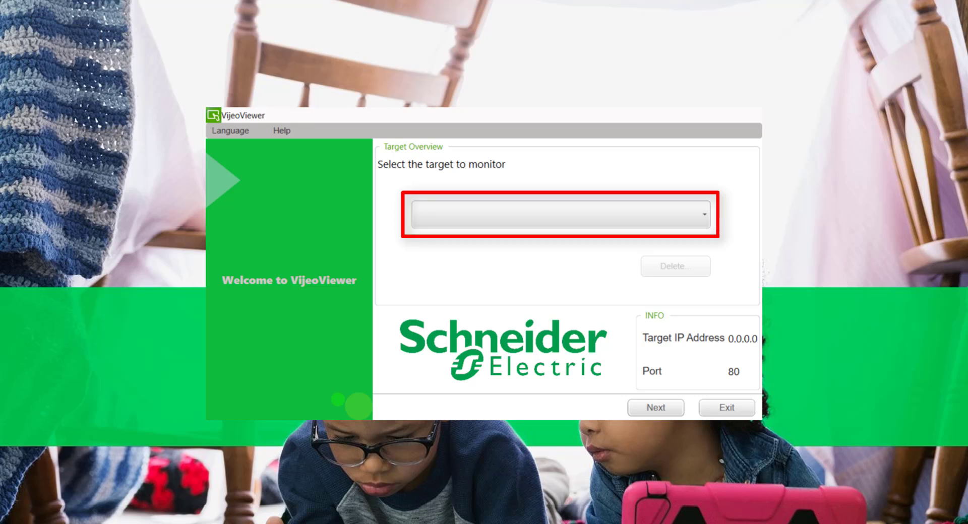
pyautogui.click(671, 402)
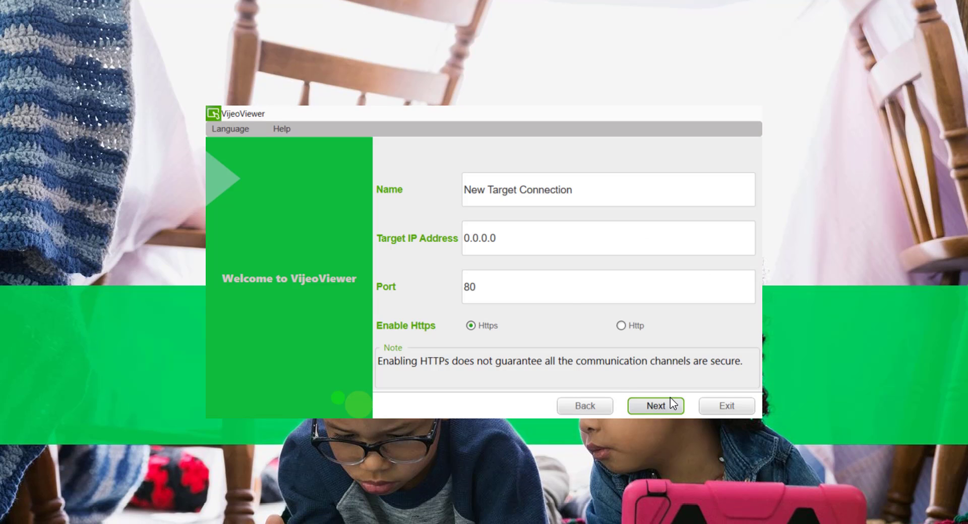
pyautogui.moveTo(576, 202); pyautogui.dragTo(362, 183)
pyautogui.write('H')
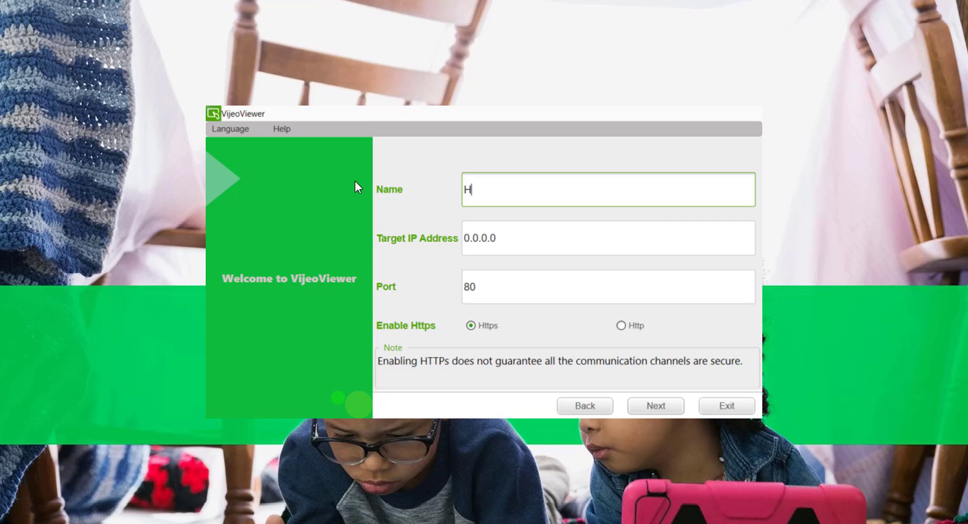
pyautogui.write('MI')
pyautogui.write('G')
pyautogui.press('BackSpace')
pyautogui.write('GTO')
pyautogui.write('6310 ')
pyautogui.write('VJD')
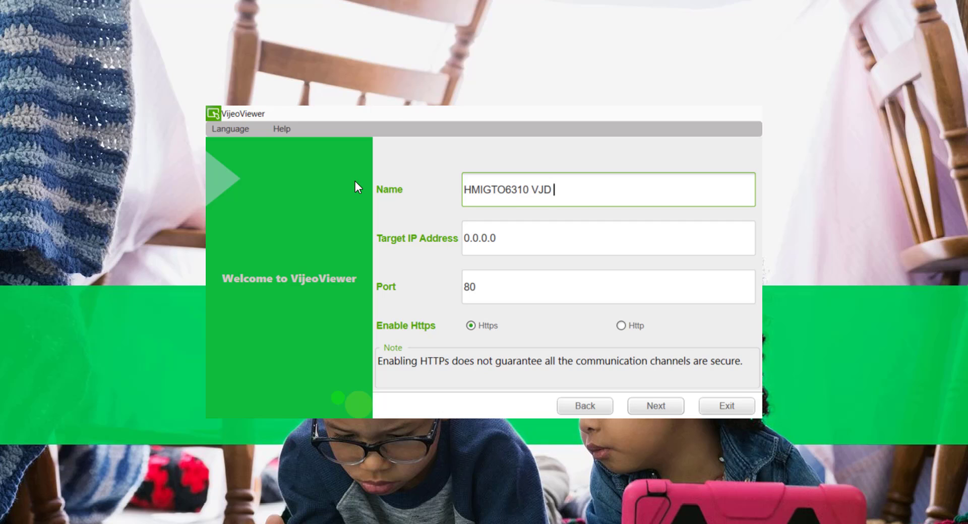
pyautogui.write(' V6.3')
pyautogui.write(' SP1')
# Step: Set the target IP to 192.168.1.30, keeping port 80 and HTTPS
pyautogui.press('Tab')
pyautogui.write('1')
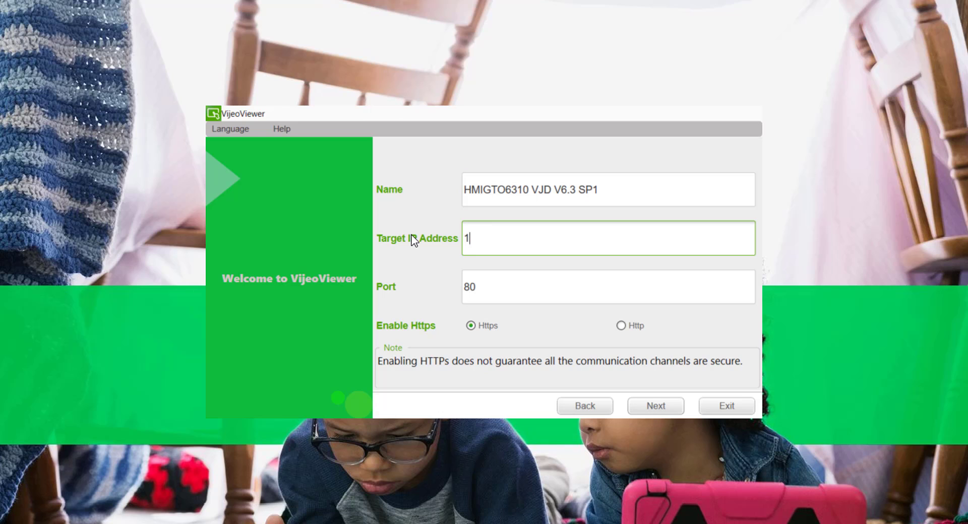
pyautogui.write('92.168.1')
pyautogui.write('.30')
pyautogui.press('Tab')
pyautogui.click(484, 329)
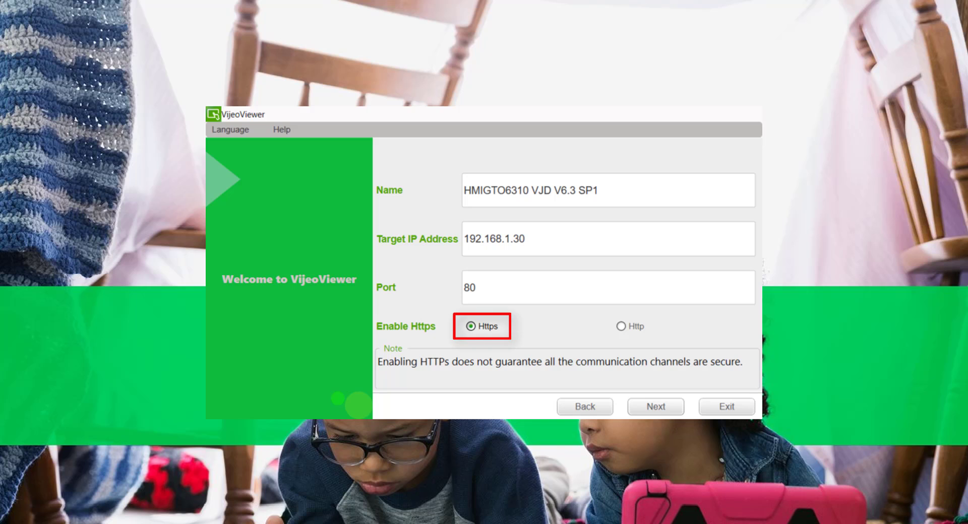
# Step: Connect to the 192.168.1.30 target and start a Lemon production batch on the monitor
pyautogui.click(655, 407)
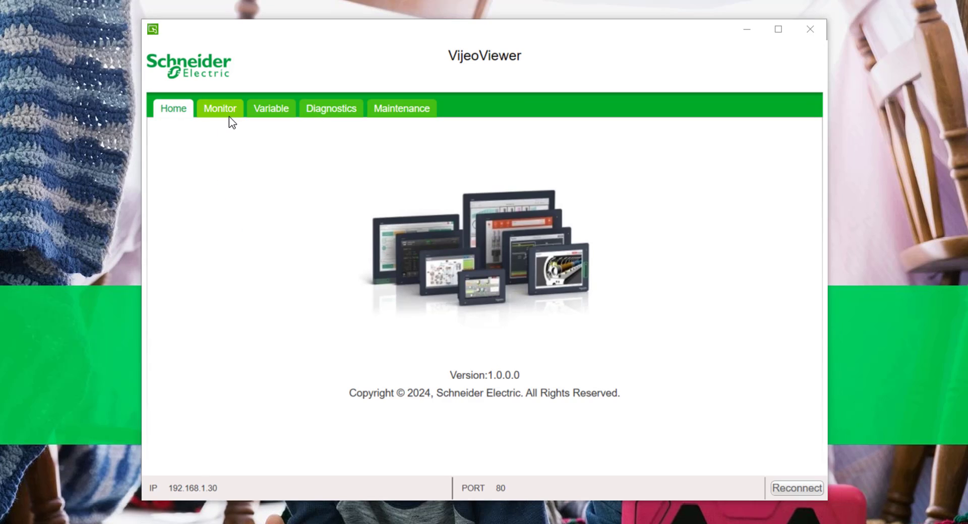
pyautogui.click(228, 114)
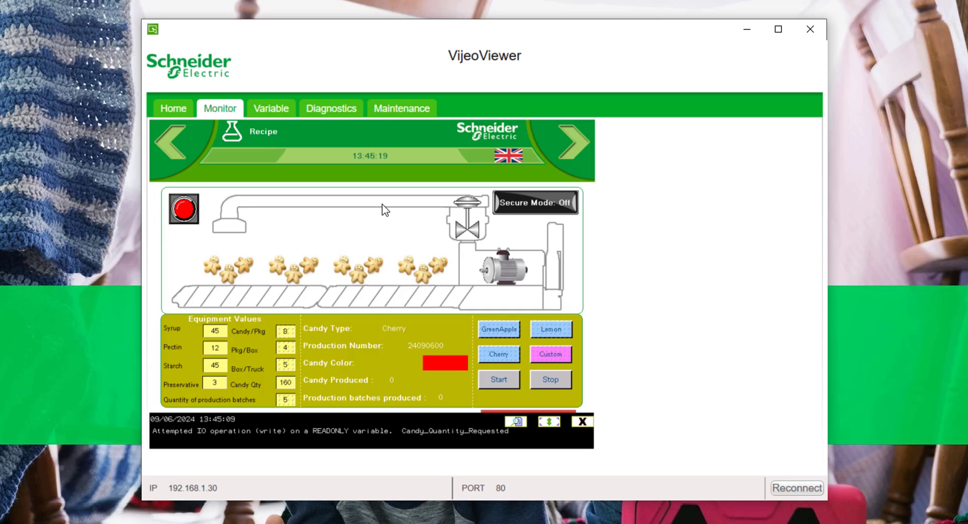
pyautogui.click(582, 422)
pyautogui.click(492, 380)
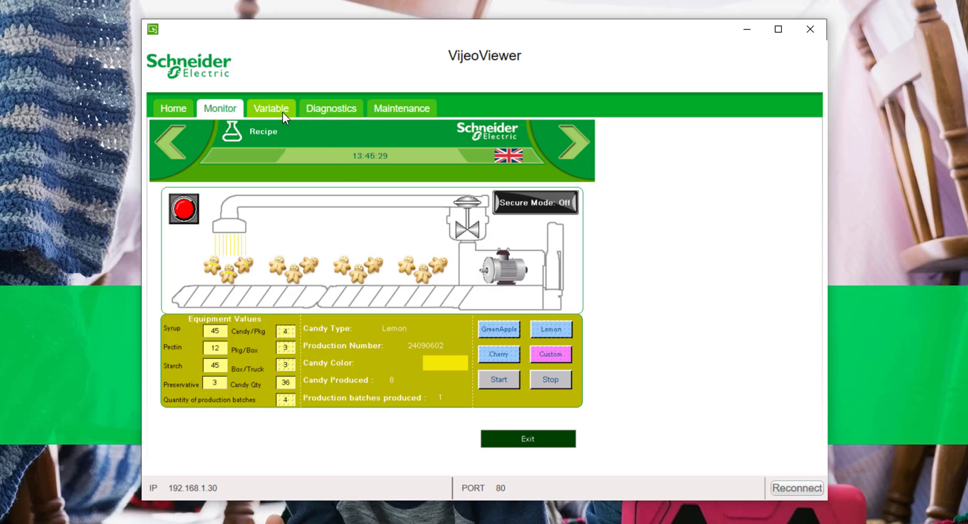
# Step: Page through three runtime screens, including data logging, then show the HMI variables list
pyautogui.click(586, 141)
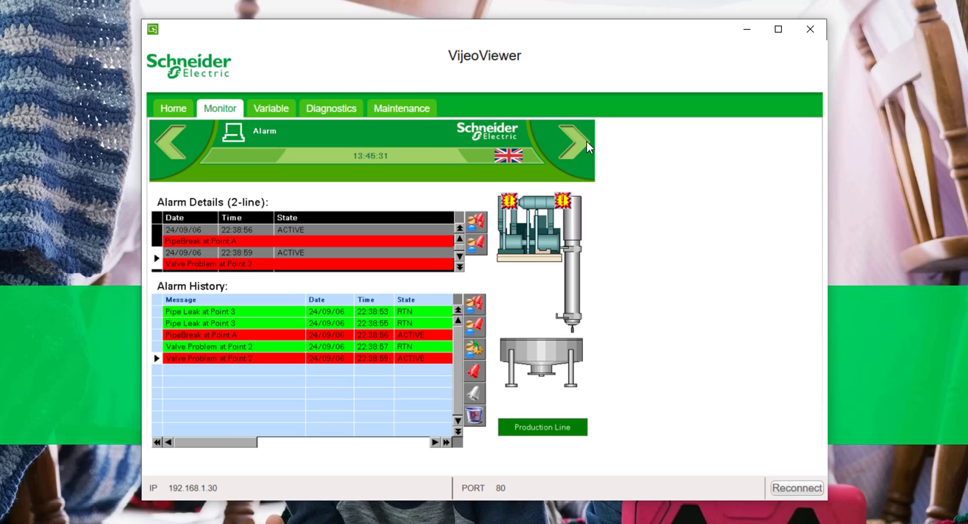
pyautogui.click(586, 142)
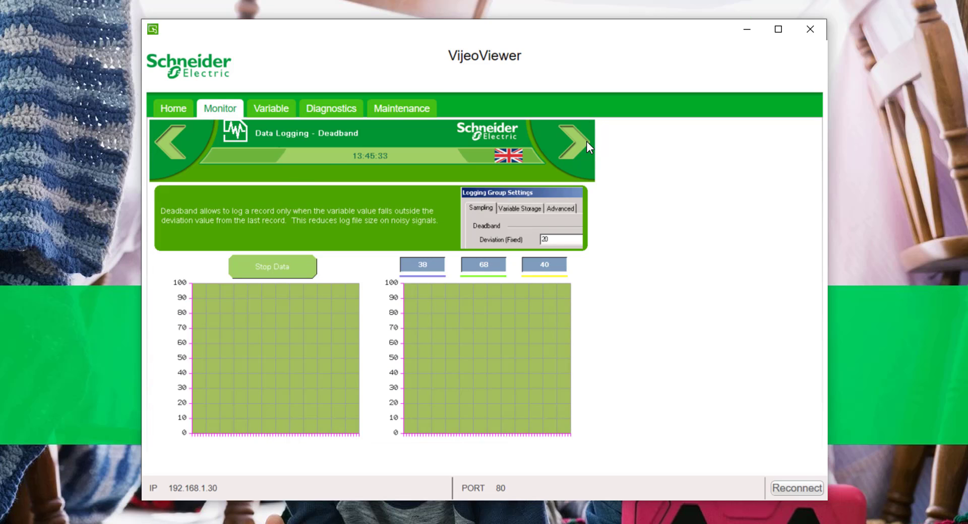
pyautogui.click(586, 141)
pyautogui.click(286, 110)
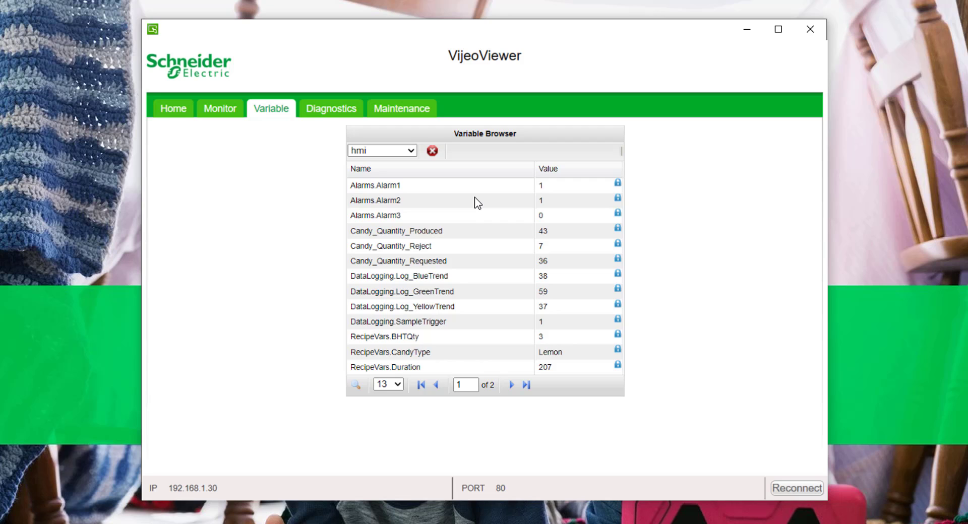
# Step: Check project diagnostics, Ethernet & TCP/IP statistics and memory usage, then view Maintenance pages
pyautogui.click(316, 110)
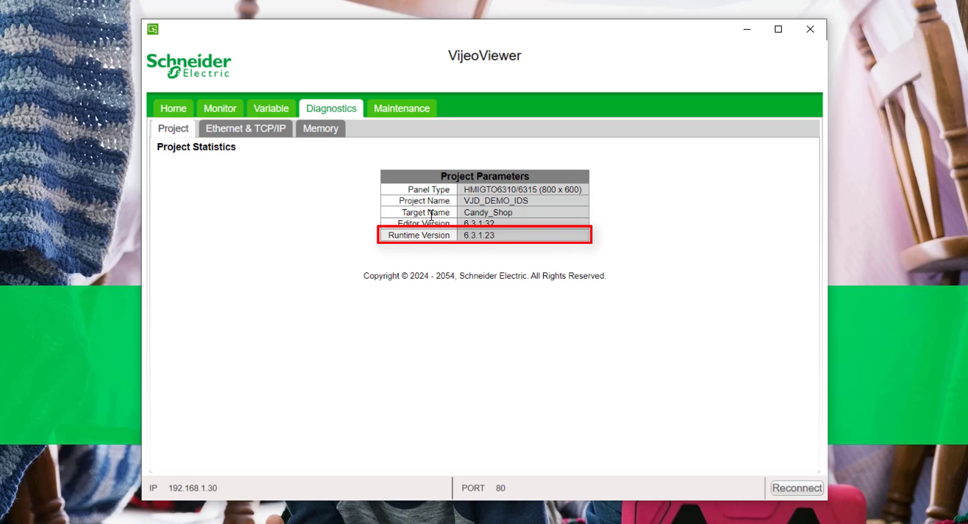
pyautogui.click(258, 133)
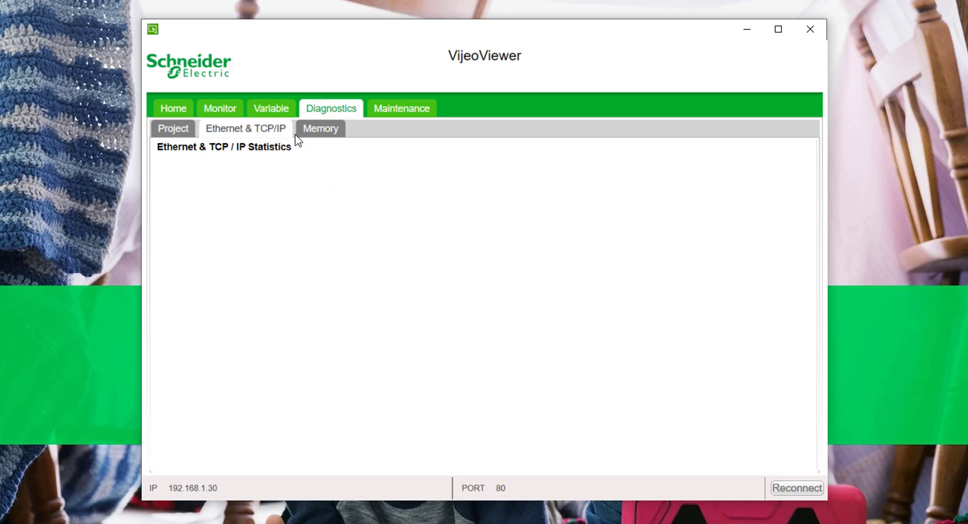
pyautogui.click(321, 135)
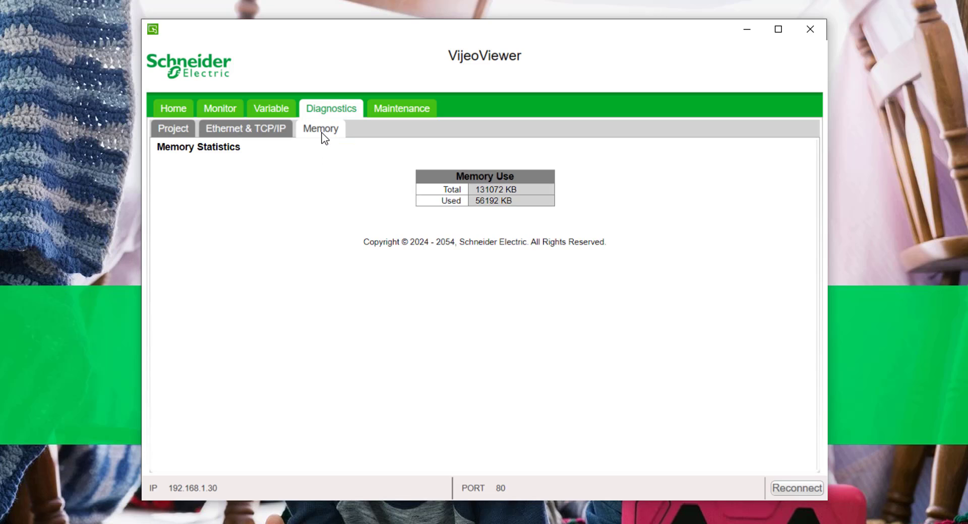
pyautogui.click(401, 111)
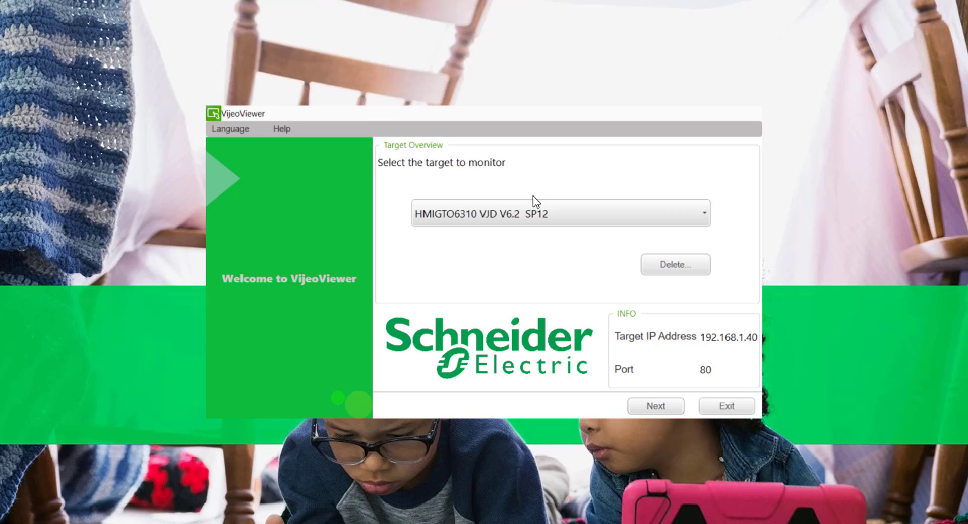
# Step: Select saved target HMIGTO6310 VJD V6.2 SP12 and show its HTTP settings at 192.168.1.40
pyautogui.click(538, 212)
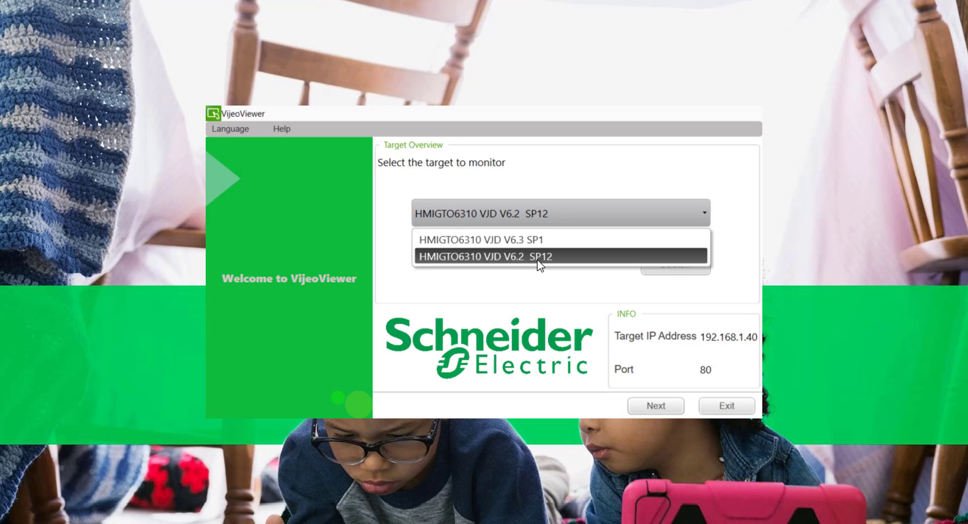
pyautogui.click(538, 258)
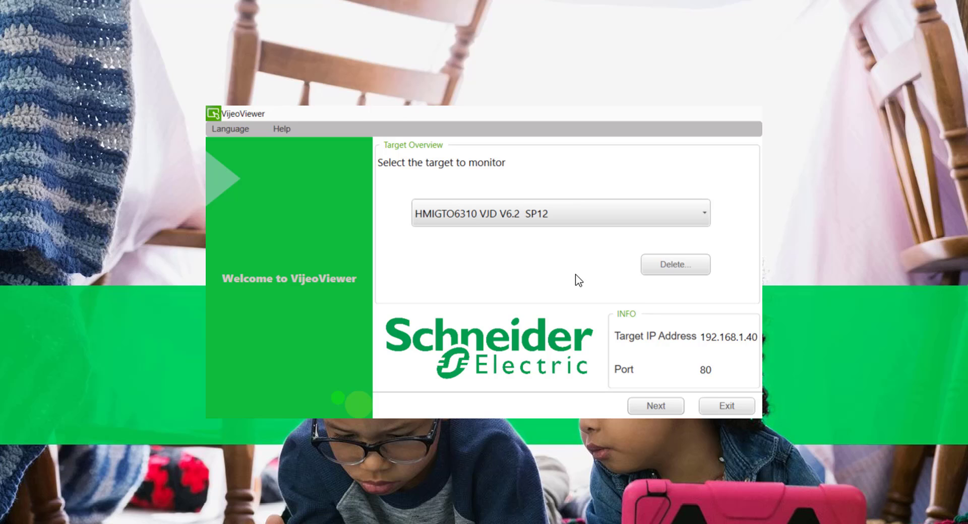
pyautogui.click(677, 407)
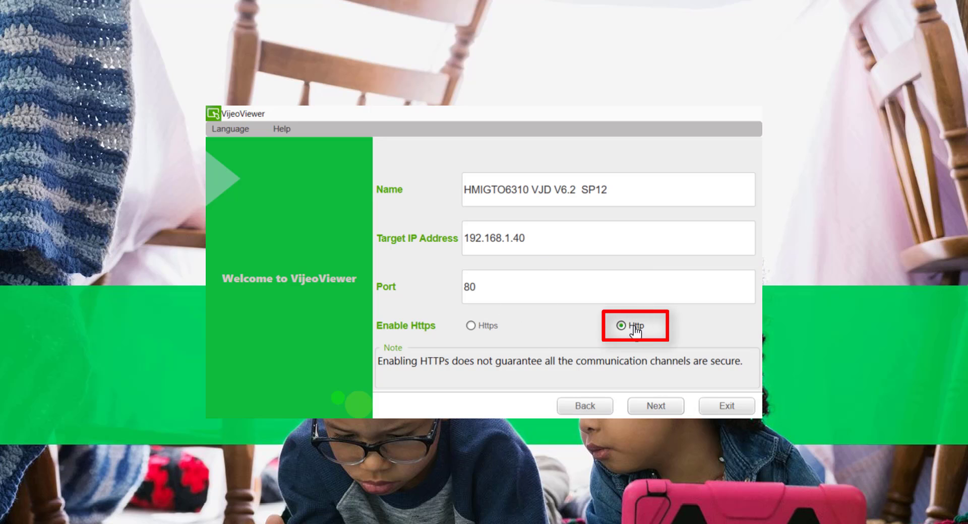